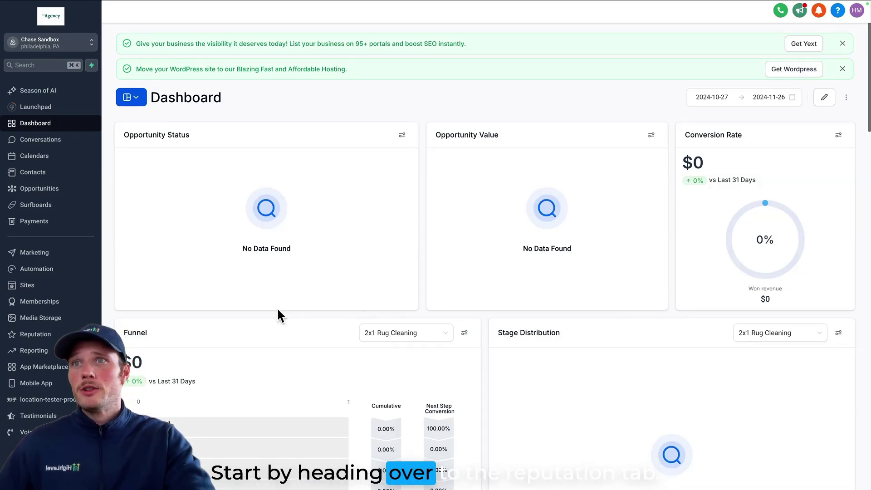
Step: Open the Reputation overview, then its Settings page on Reviews AI, where response mode is Off
left_click(35, 334)
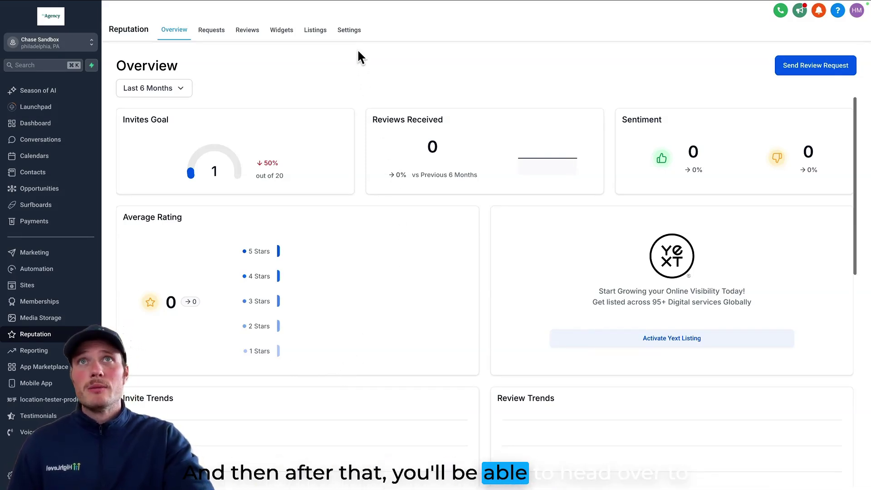
left_click(354, 32)
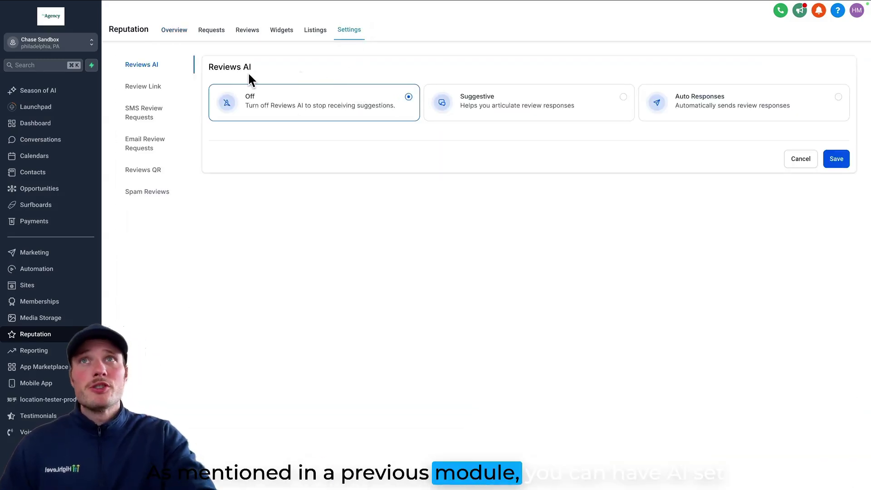
left_click_drag(213, 67, 285, 72)
left_click(284, 69)
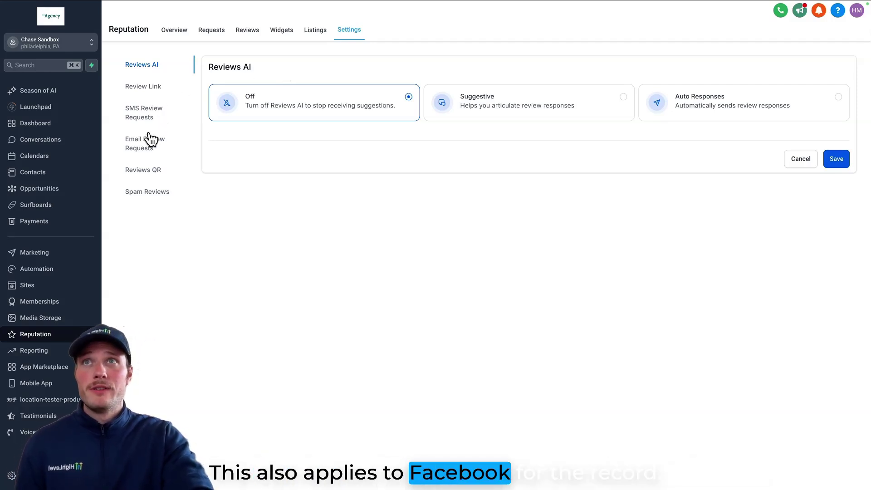
Step: Browse the Review Link, SMS Review Requests and Reviews QR settings, ending on the 'Review QR' code
left_click(147, 118)
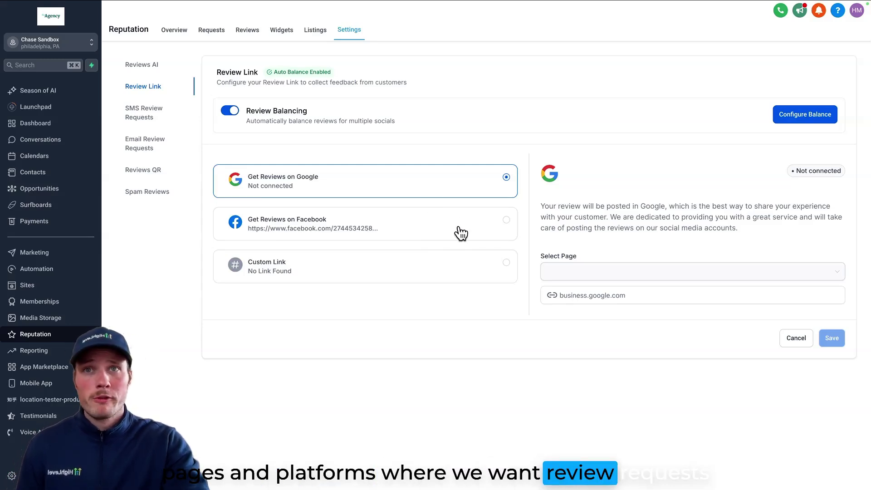
left_click(157, 119)
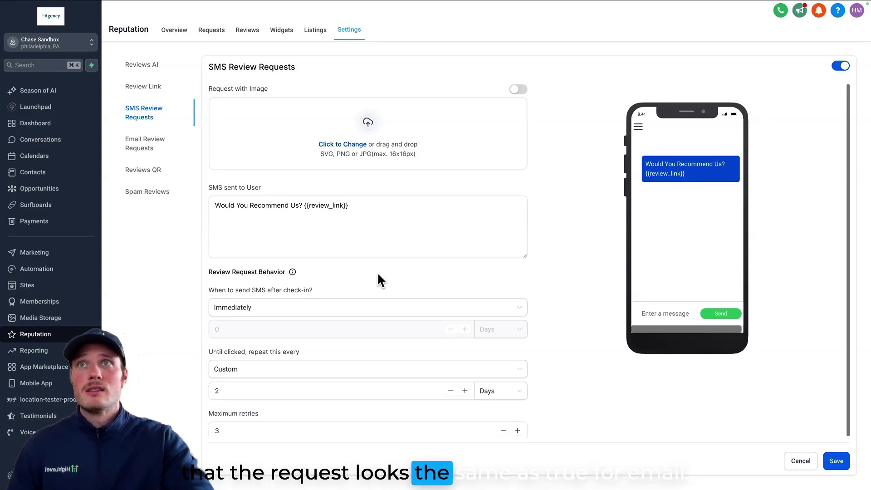
left_click(154, 170)
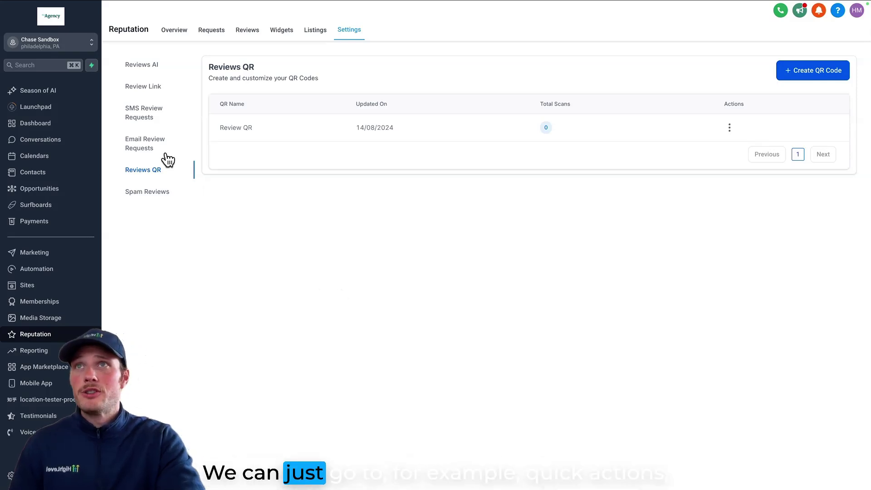
Step: Preview the Send Review Request form from Quick Actions, close it, and go to Automation workflows
left_click(95, 68)
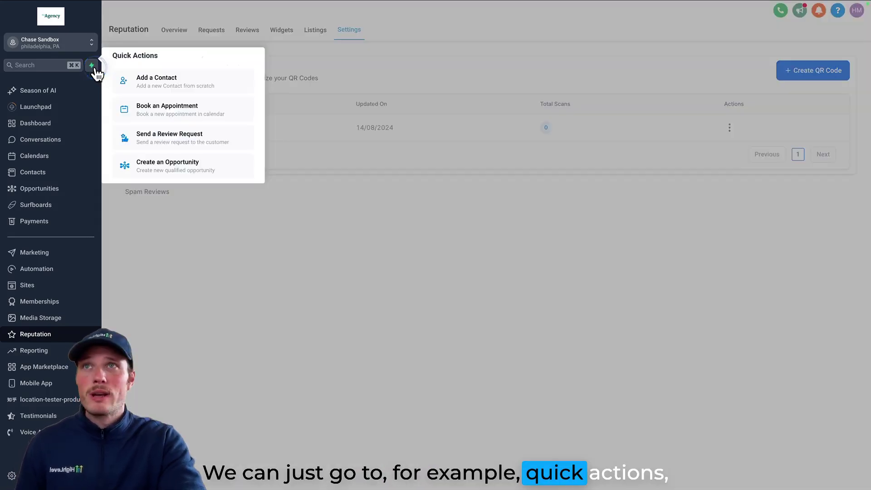
left_click(156, 135)
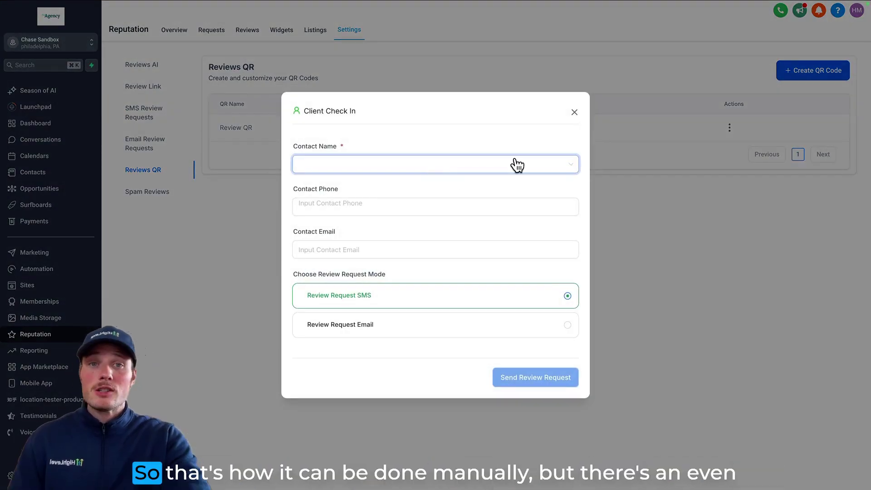
left_click(573, 113)
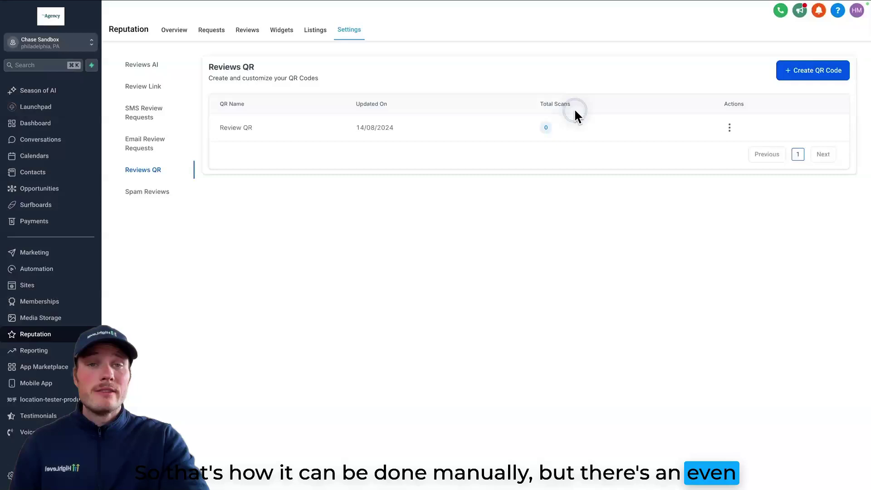
left_click(39, 270)
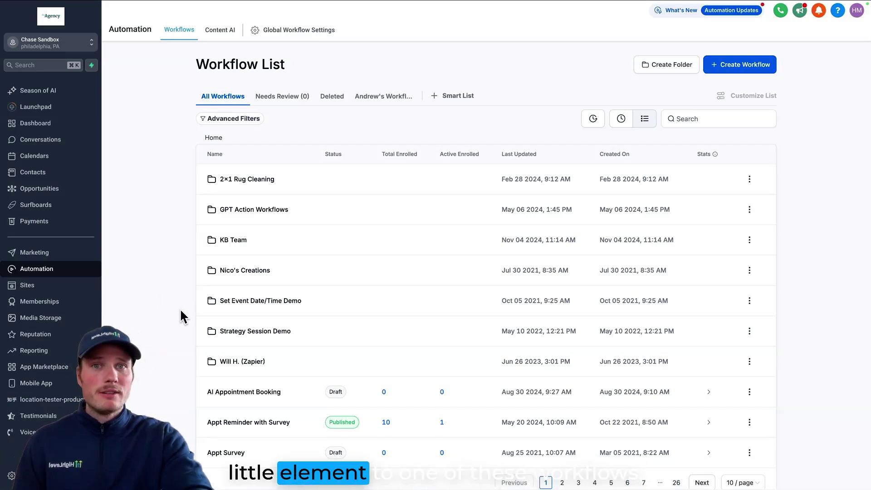
Step: Start a new workflow from scratch, then try and discard an Invoice Paid trigger
left_click(723, 65)
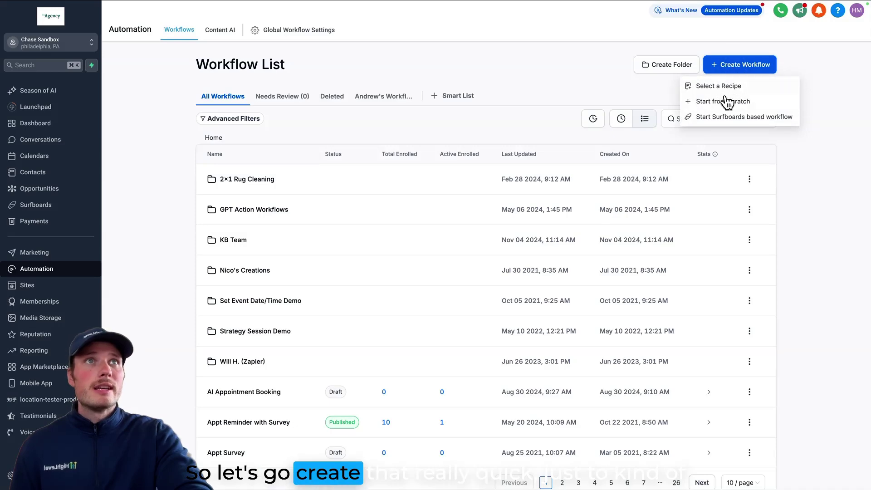
left_click(720, 103)
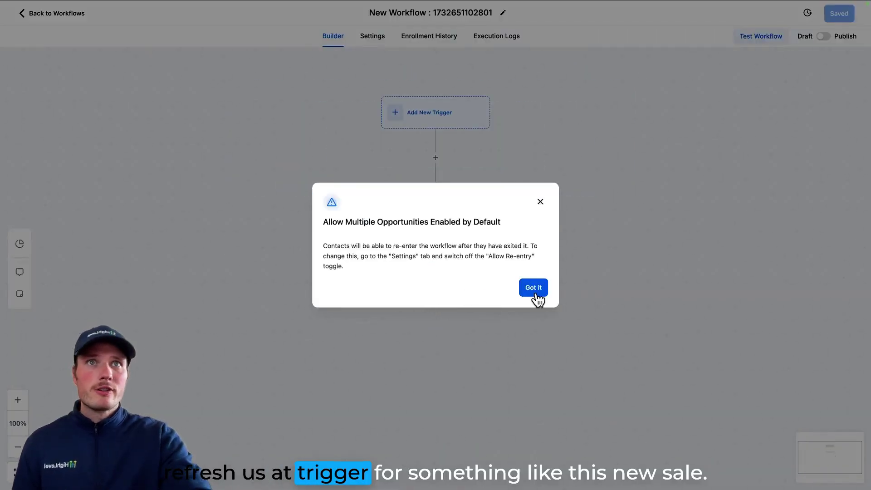
left_click(535, 290)
left_click(444, 116)
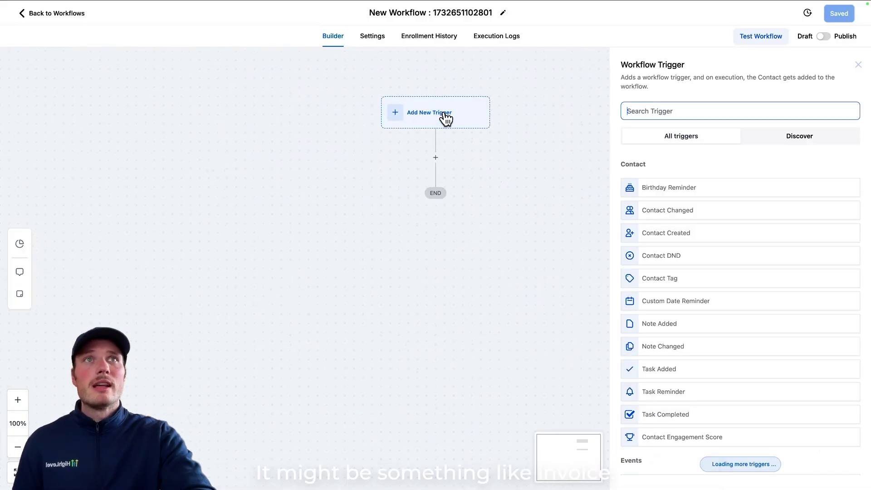
type("invoi")
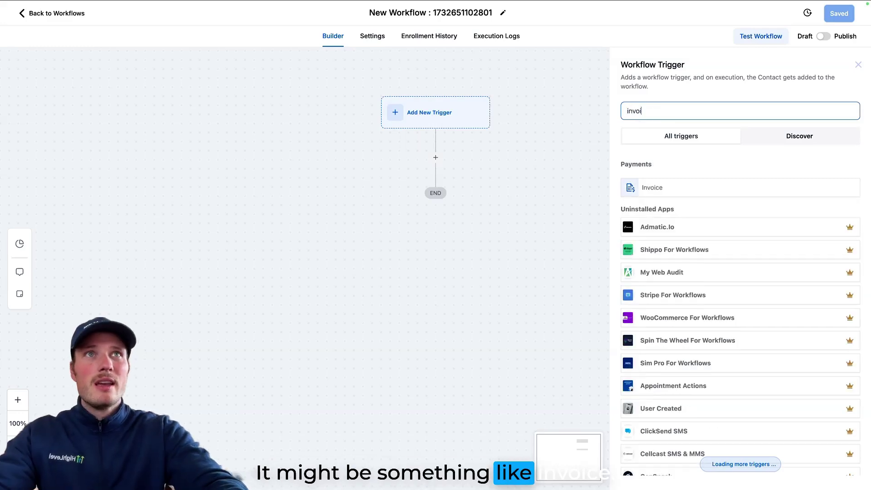
left_click(626, 189)
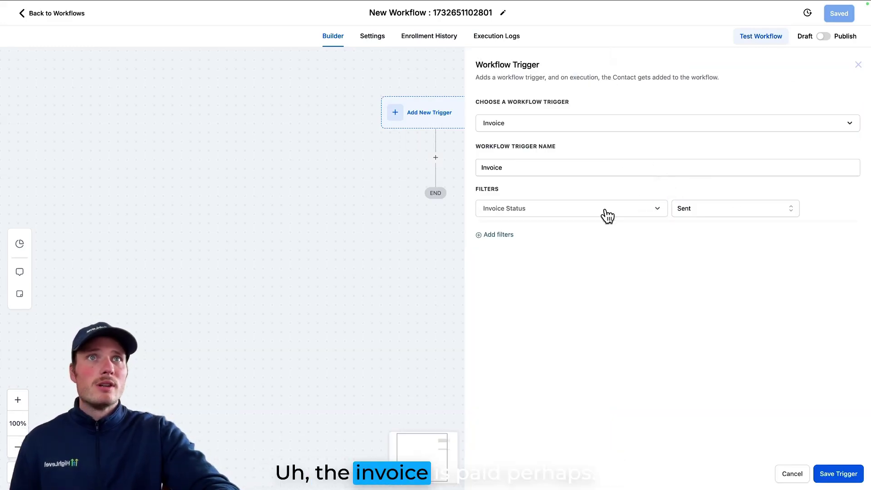
left_click(693, 251)
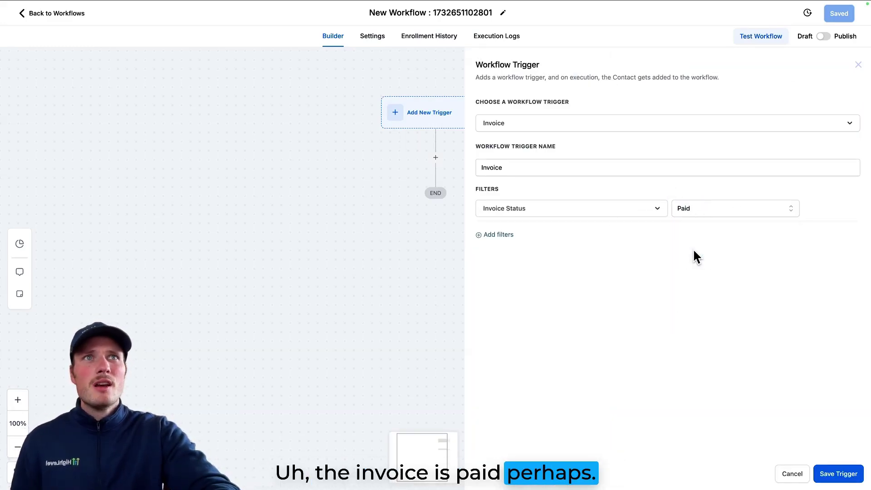
left_click(858, 65)
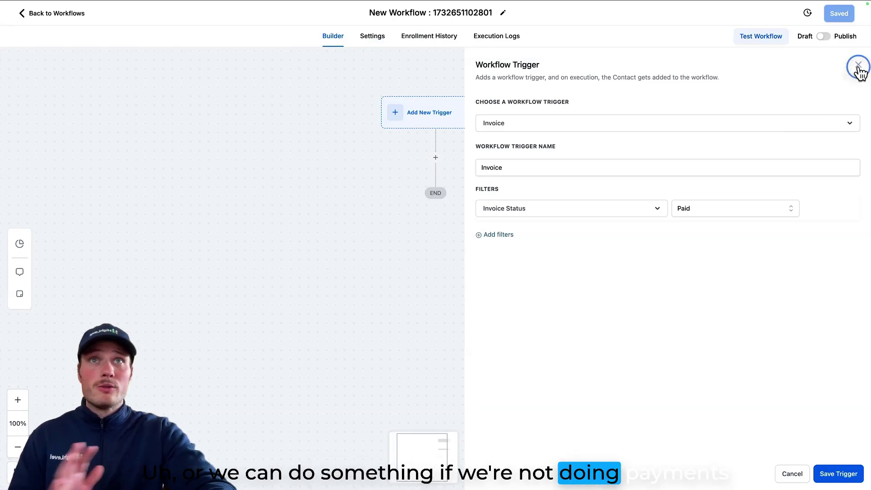
Step: Add a Pipeline Stage Changed trigger filtered to the 2x1 Rug Cleaning pipeline
left_click(436, 119)
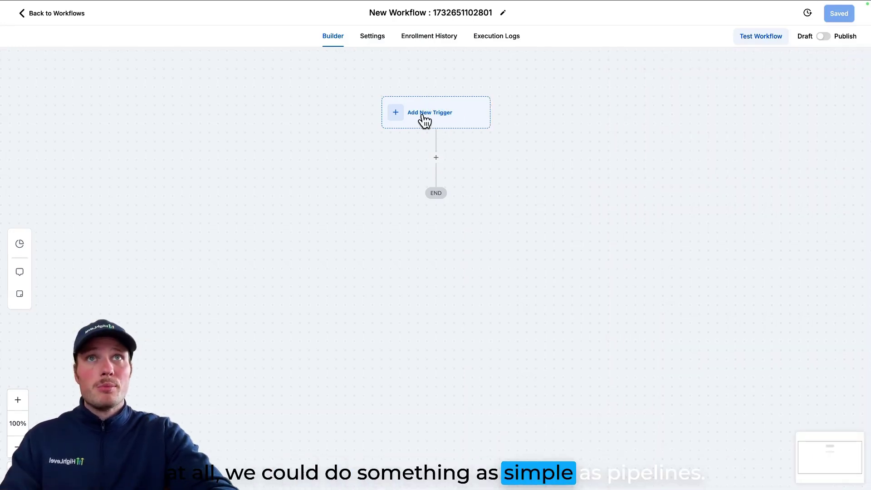
left_click(427, 113)
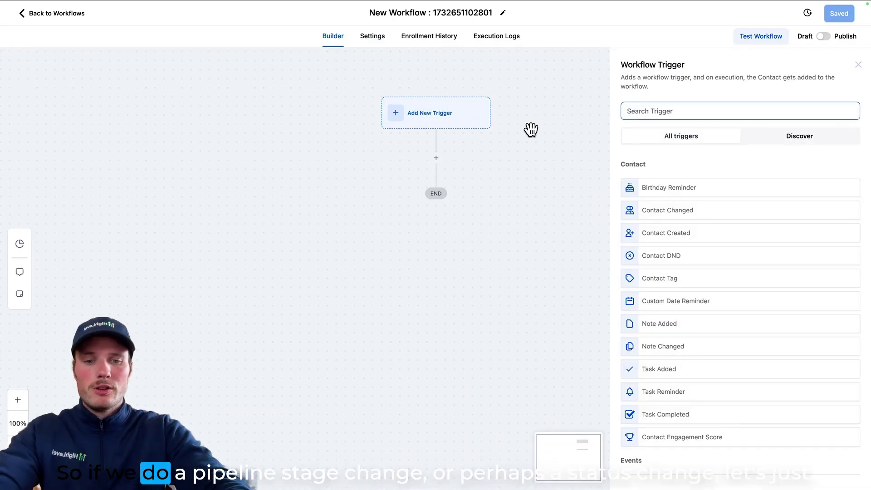
type("pip")
left_click(693, 193)
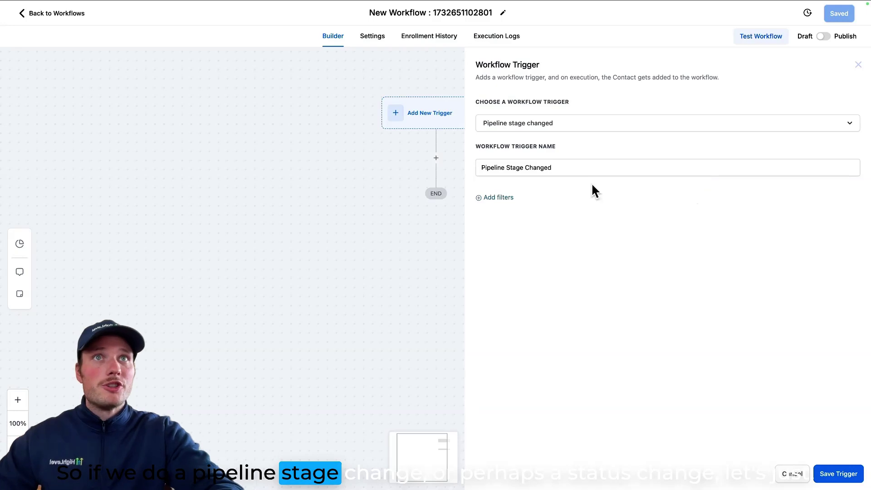
left_click(499, 198)
left_click(521, 209)
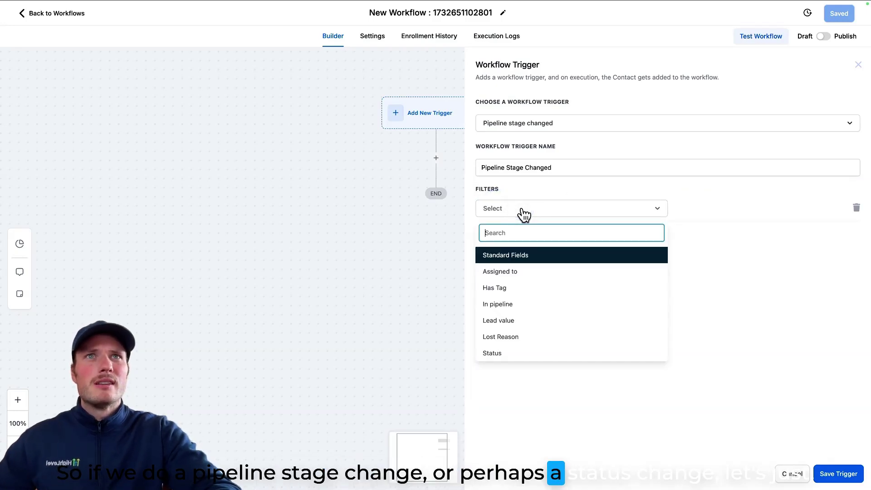
left_click(519, 303)
left_click(706, 210)
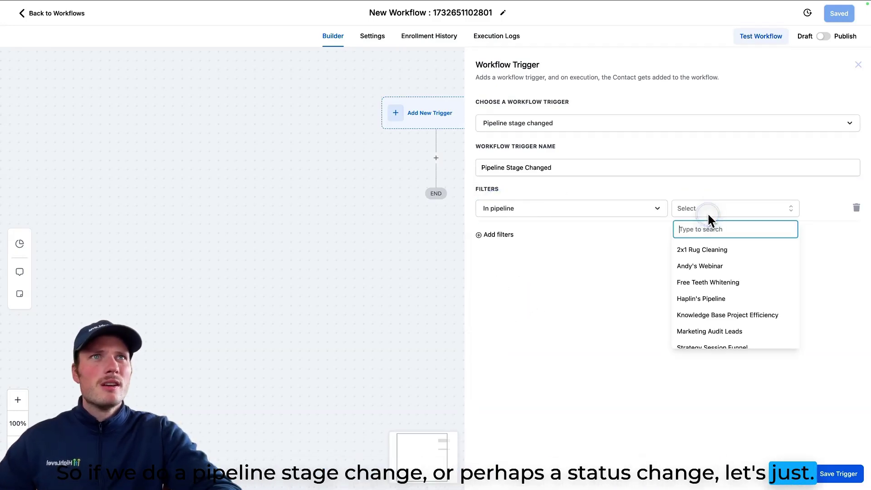
left_click(710, 249)
Step: Add a Status Is won filter to the trigger and save it
left_click(513, 236)
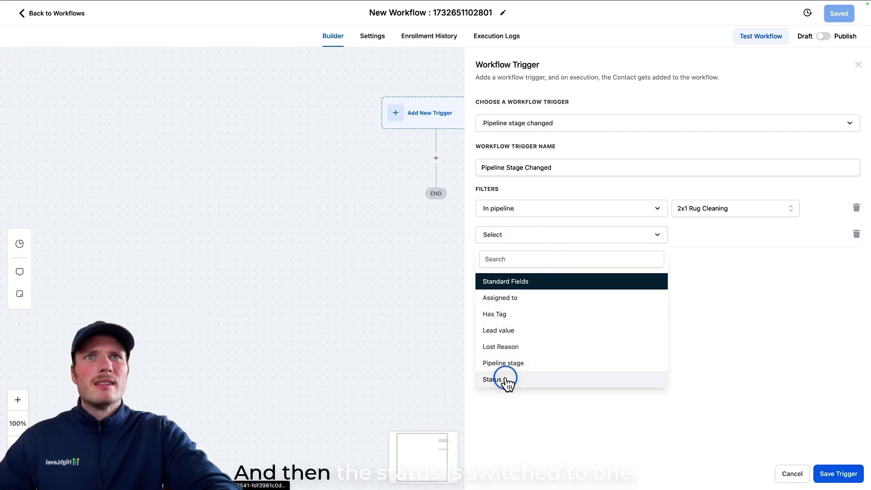
left_click(499, 379)
left_click(680, 238)
left_click(703, 254)
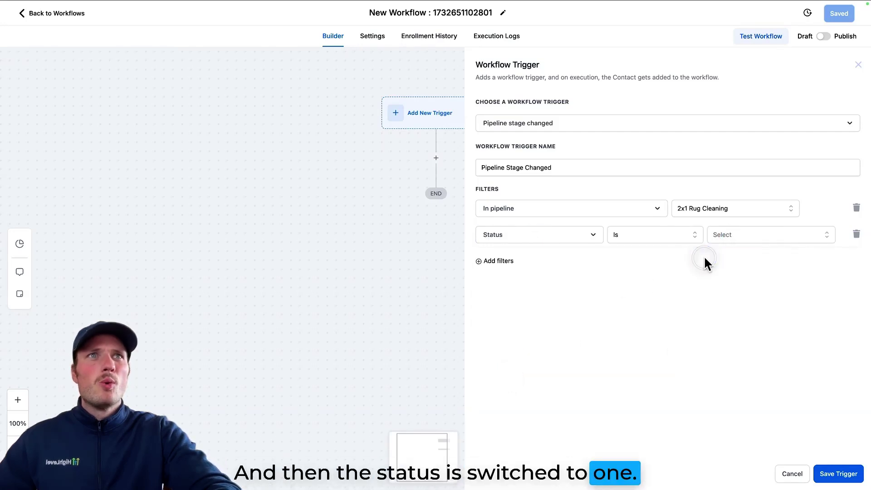
left_click(751, 234)
left_click(727, 292)
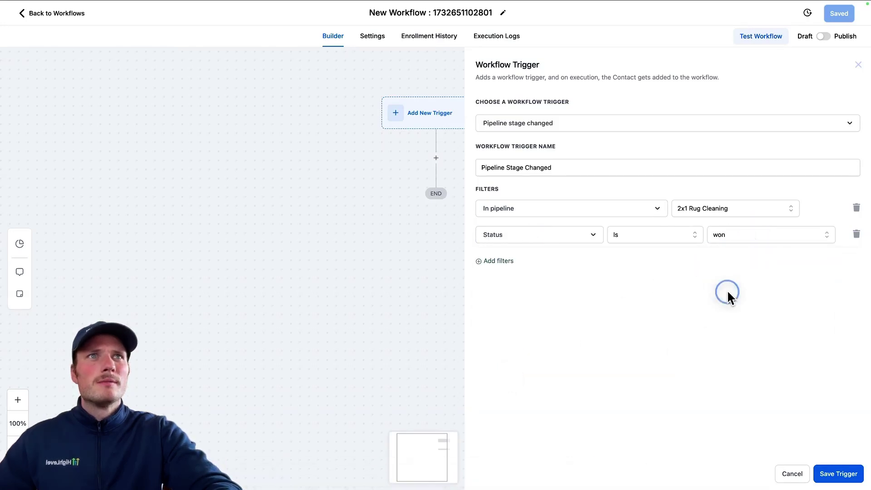
left_click(835, 474)
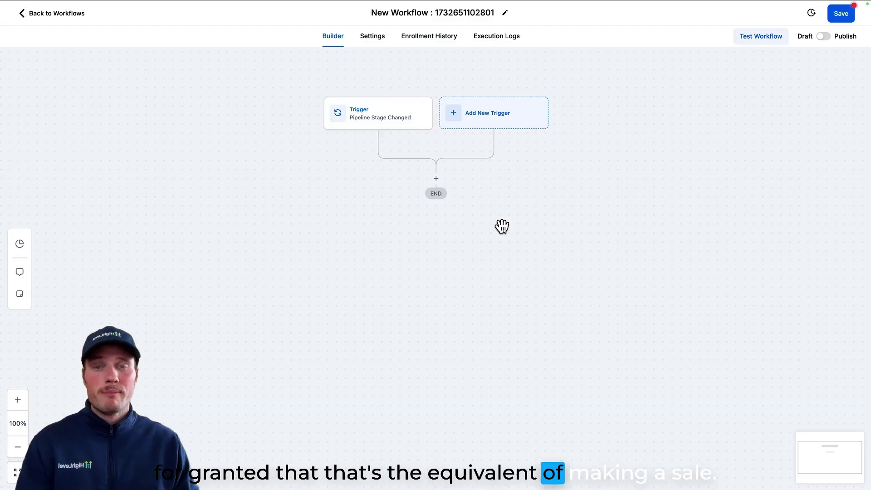
Step: Add a Wait step of 1 day after the trigger
left_click(436, 180)
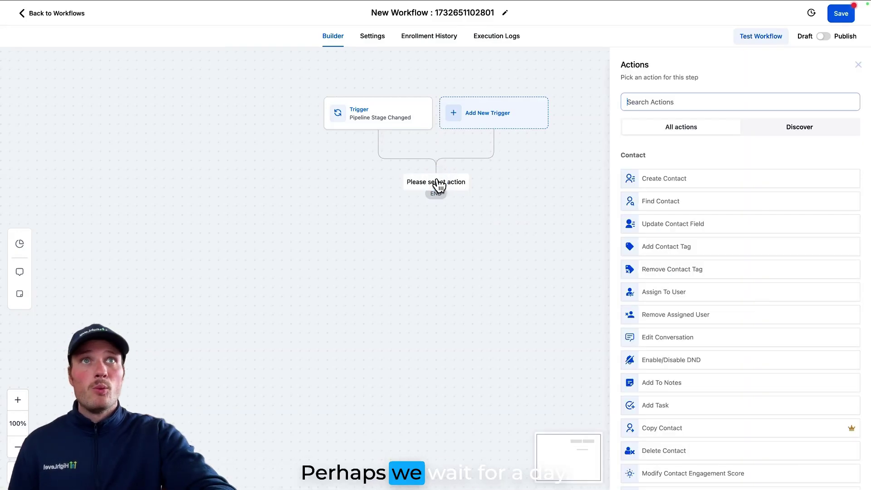
type("wait")
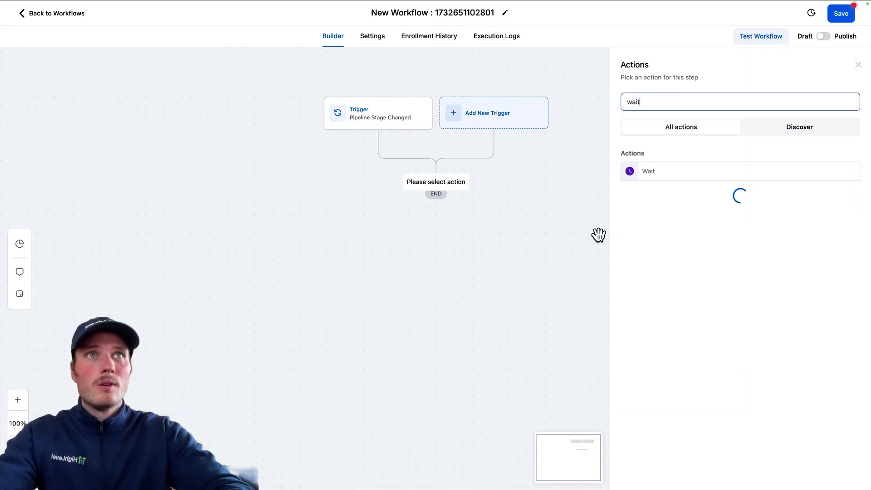
left_click(670, 180)
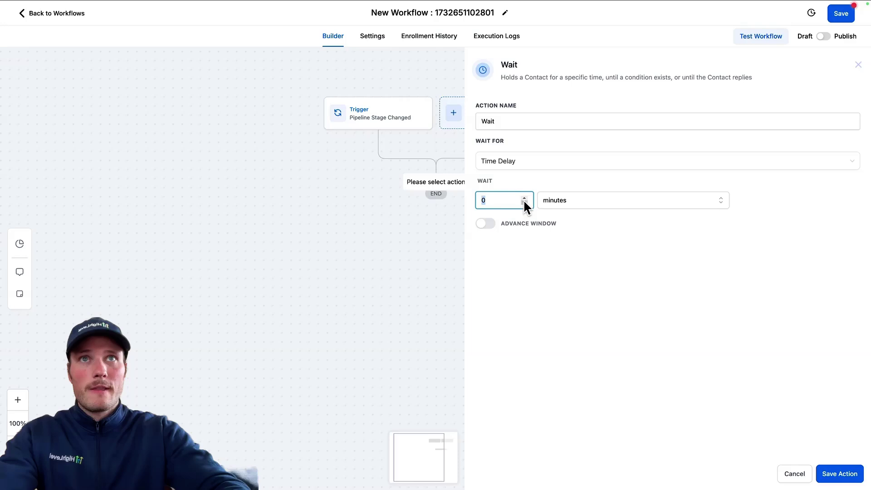
type("1")
left_click(581, 204)
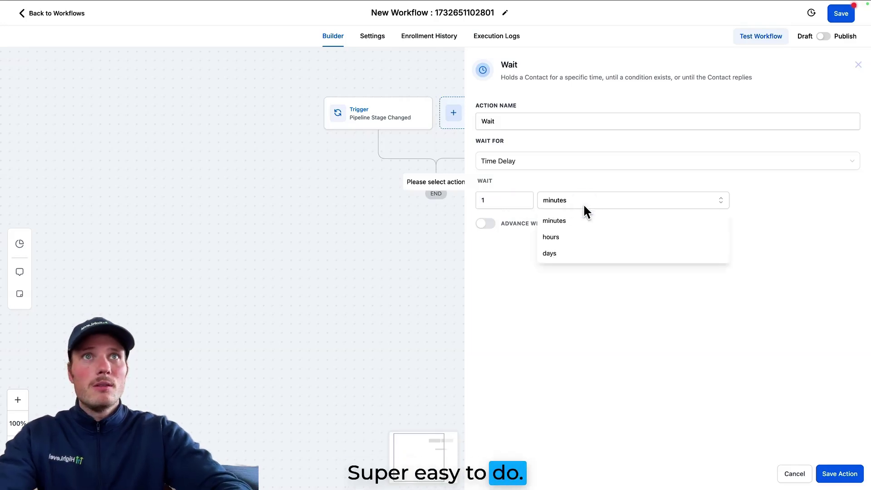
left_click(576, 253)
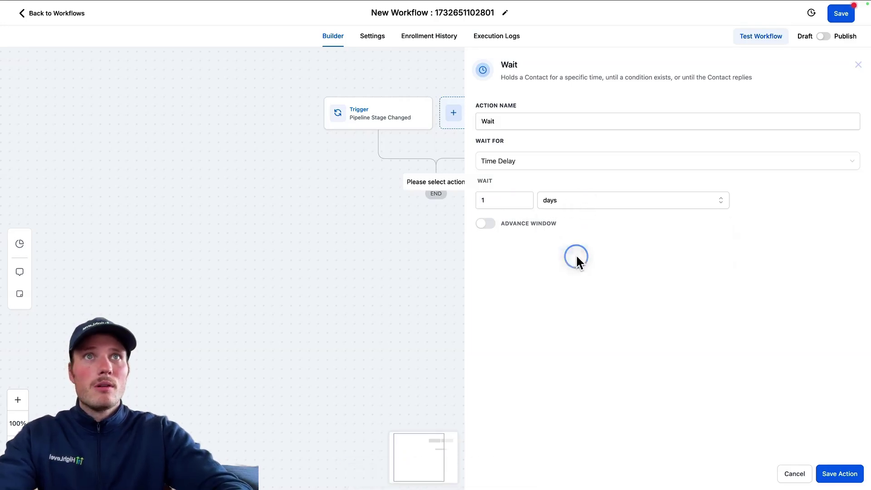
left_click(830, 474)
Step: Add a Send Review Request step with Review Type SMS after the wait
left_click(435, 234)
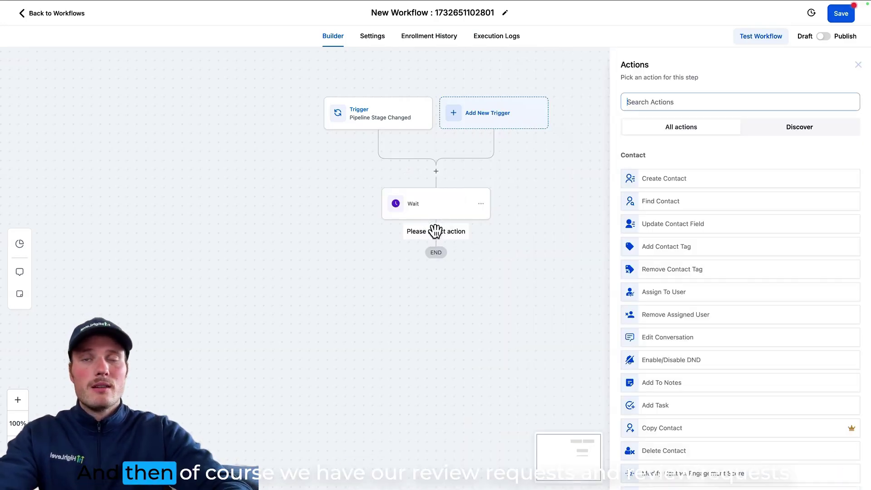
type("requ")
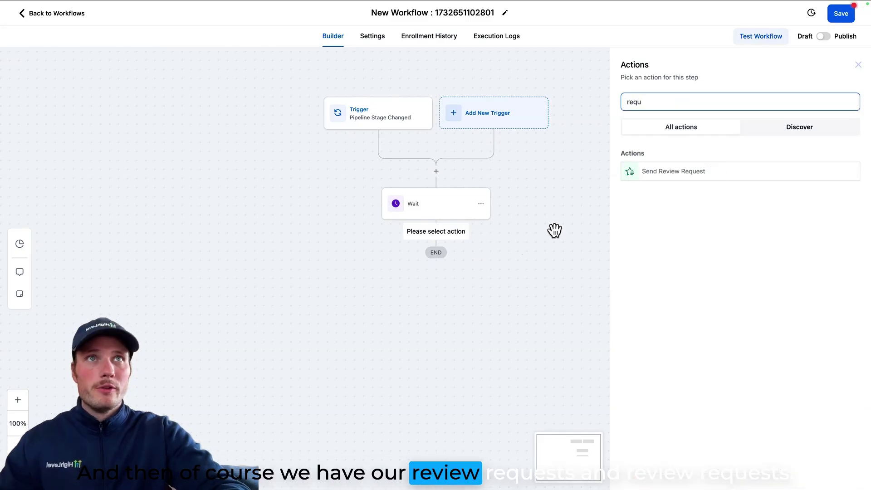
left_click(640, 183)
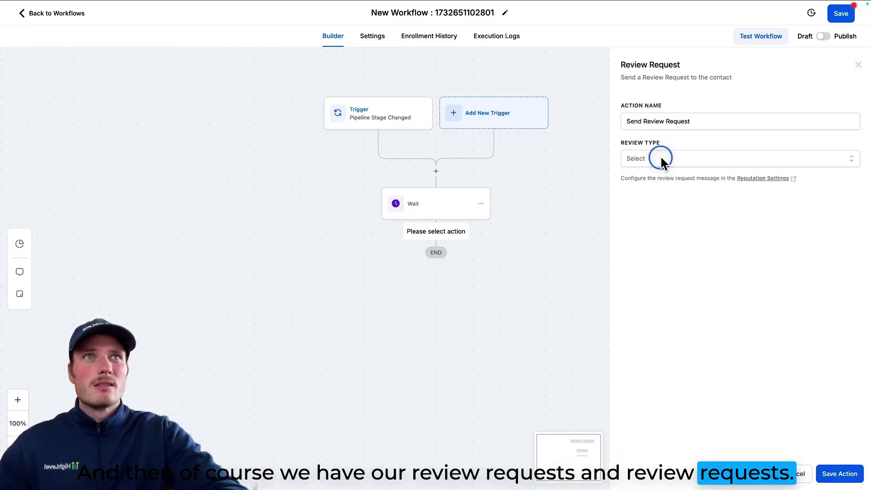
left_click(660, 160)
left_click(640, 194)
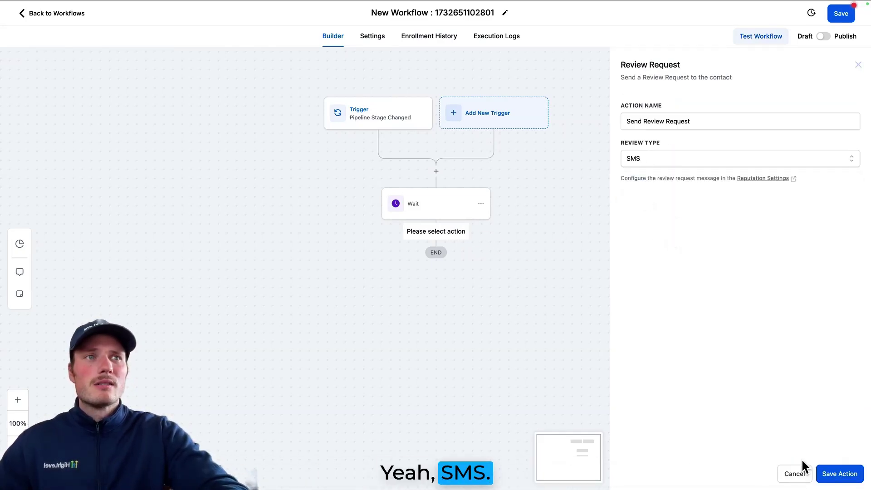
left_click(837, 474)
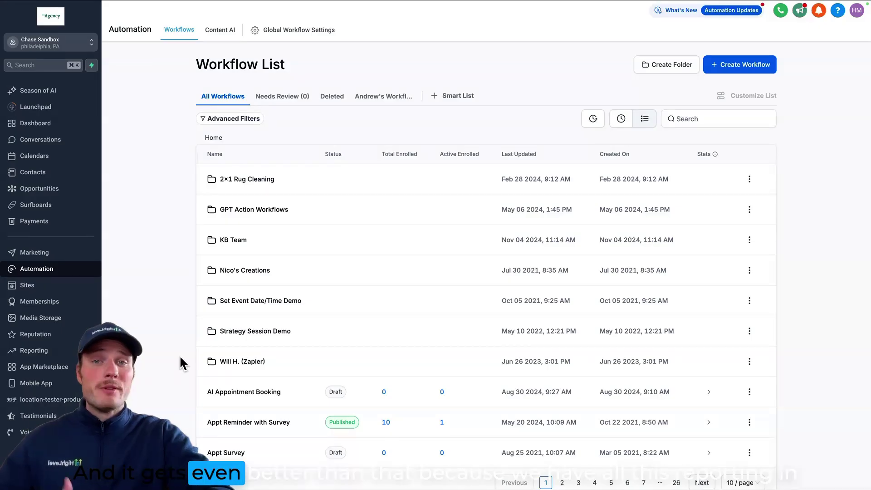
Step: Return to the Reputation Overview showing invites at 1 of 20 and zero reviews
left_click(53, 334)
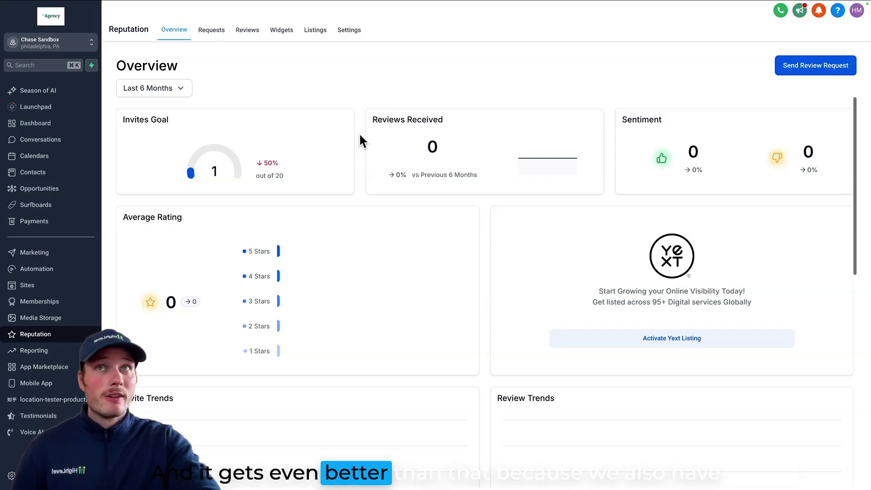
Step: Open the Reputation Widgets tab to preview the saved Customer Testimonials widget
left_click(281, 29)
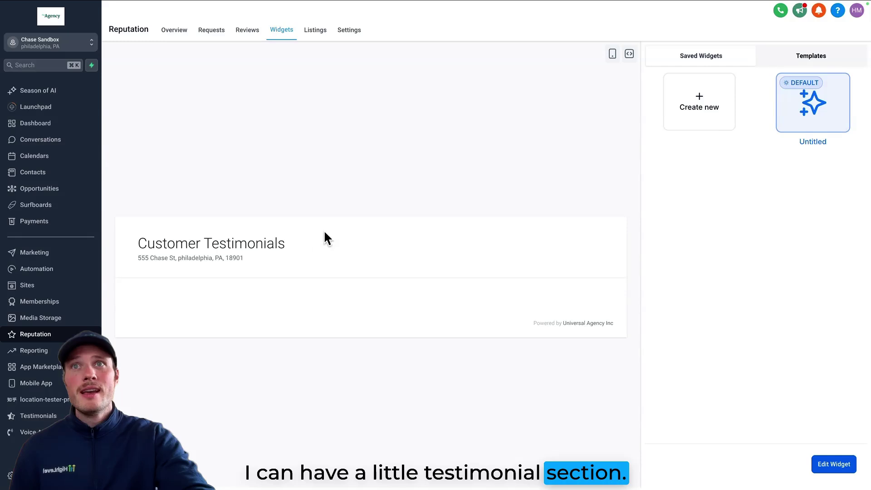
left_click_drag(167, 244, 312, 250)
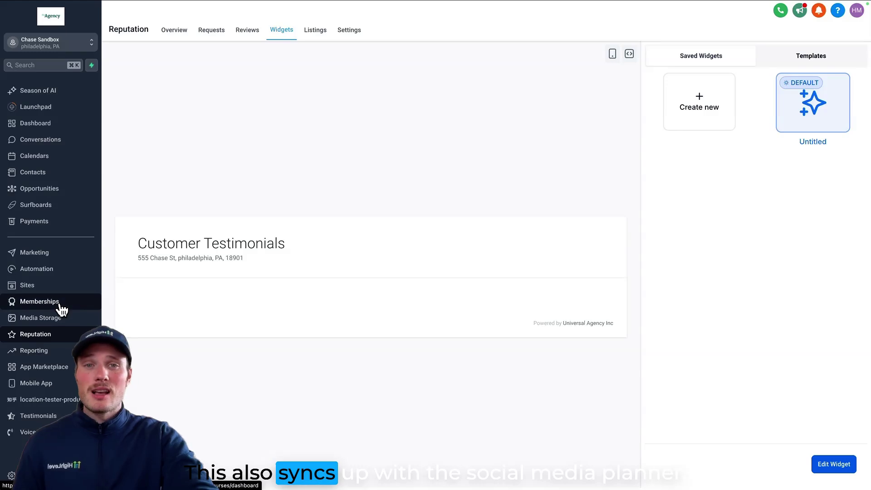
Step: In Marketing > Social Planner, create a New Post > Post Reviews with rating range 5 stars
left_click(45, 254)
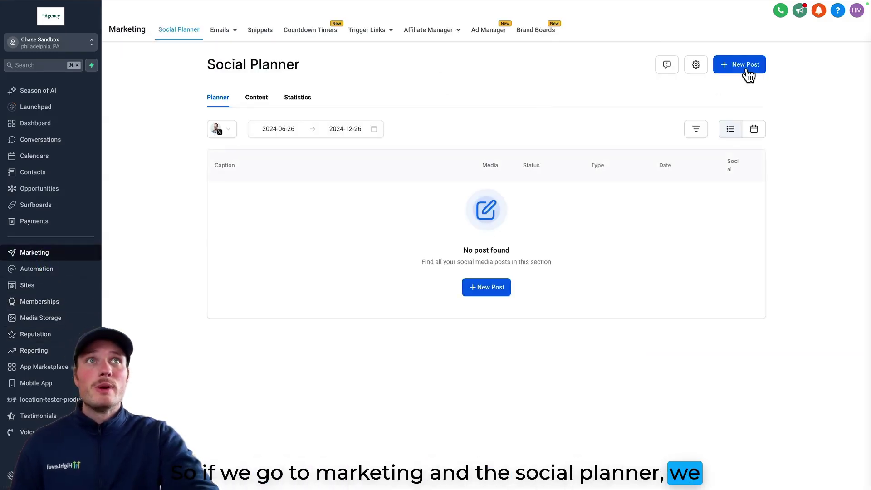
left_click(745, 72)
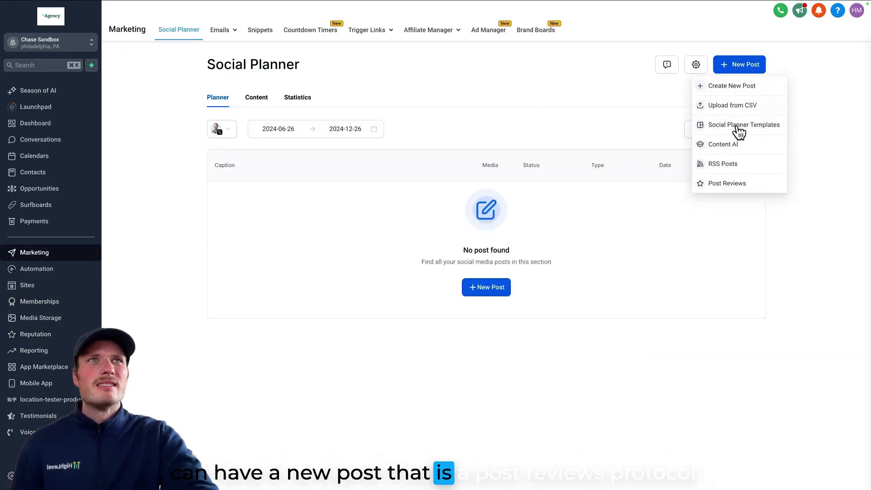
left_click(727, 184)
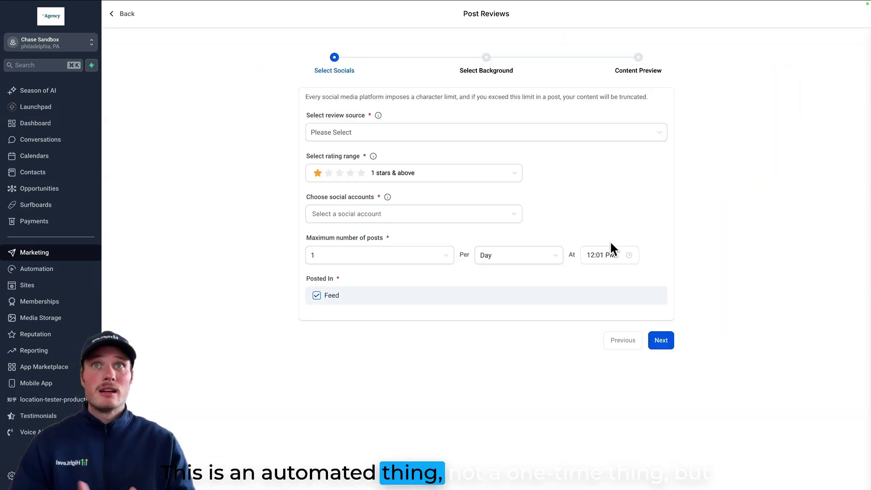
left_click(364, 172)
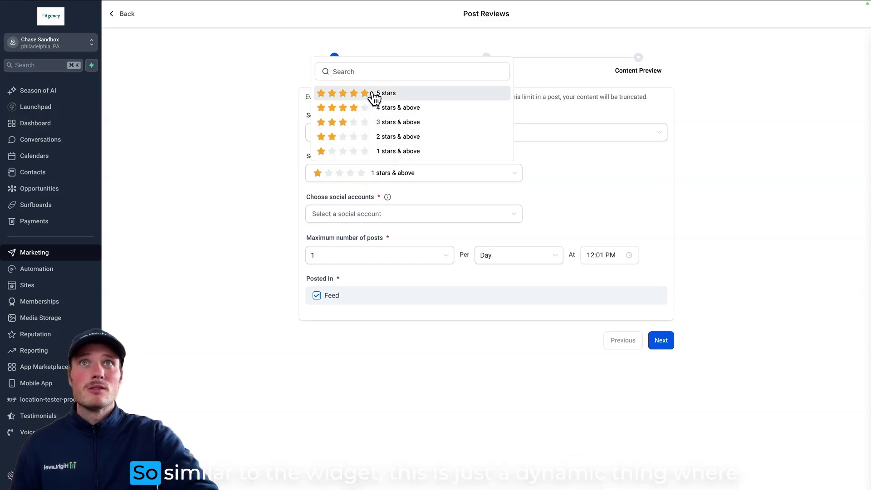
left_click(370, 94)
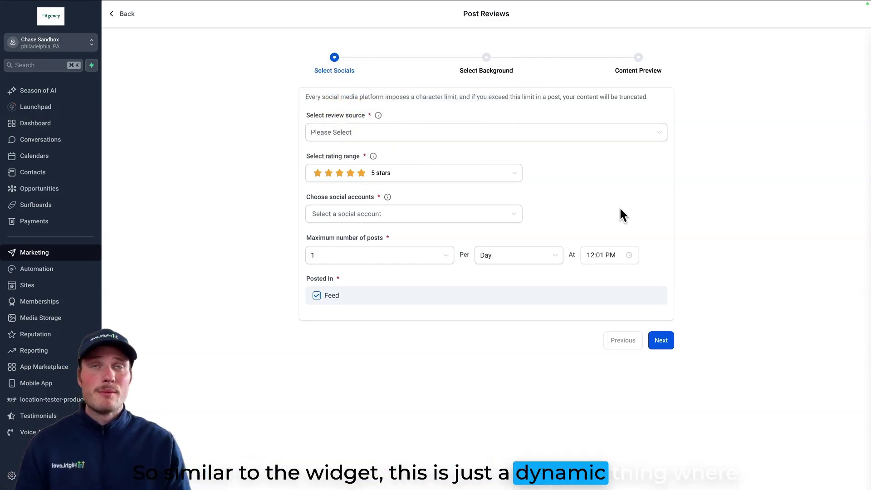